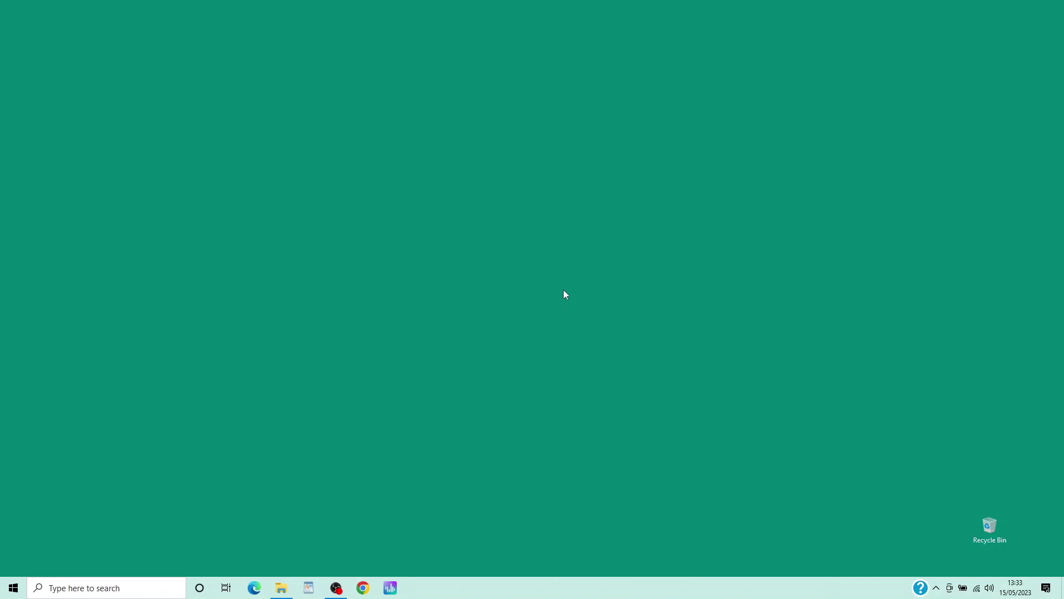
Open Google Chrome from the taskbar on a new tab.
click(364, 588)
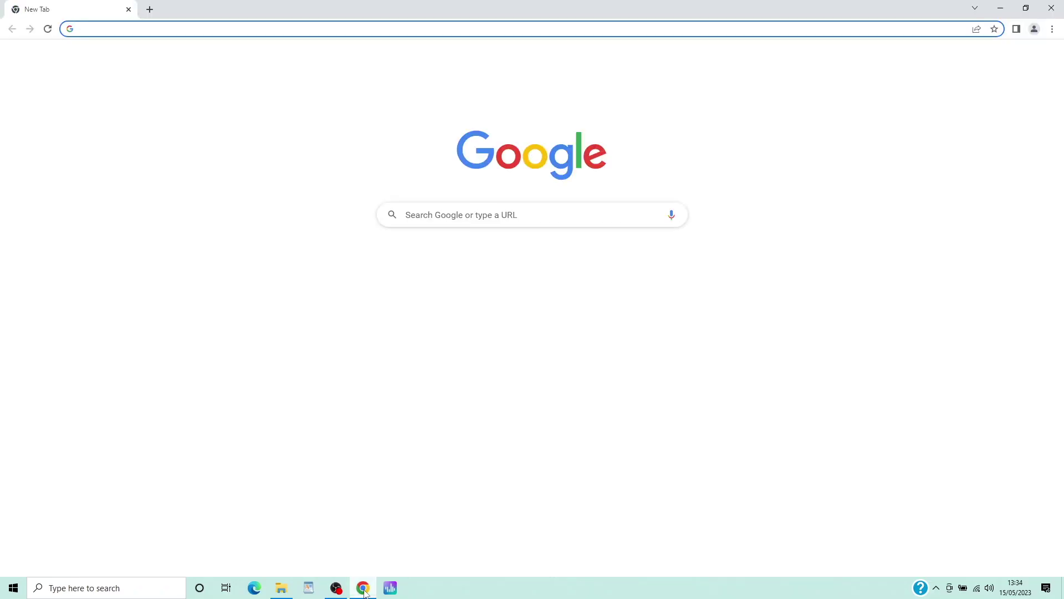
Go to bandlab.com and open its Products list.
text(b)
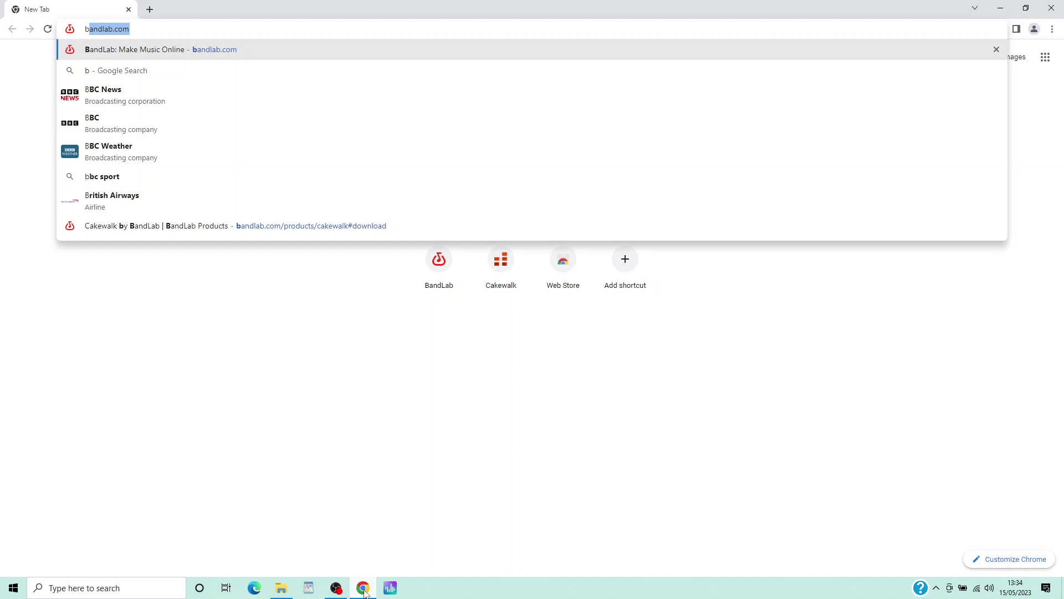
text(andlab.com)
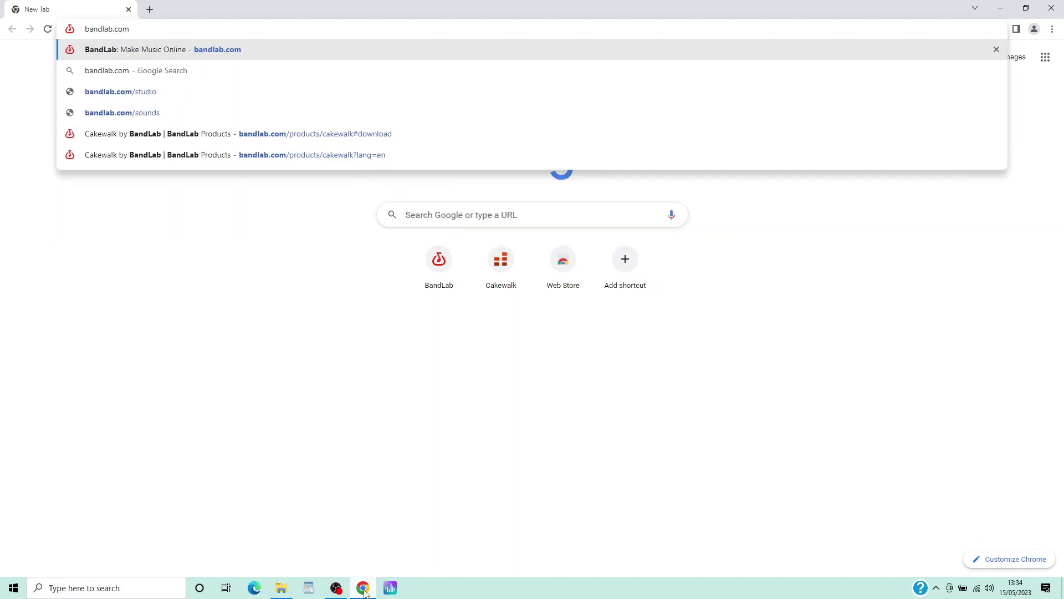
key(Return)
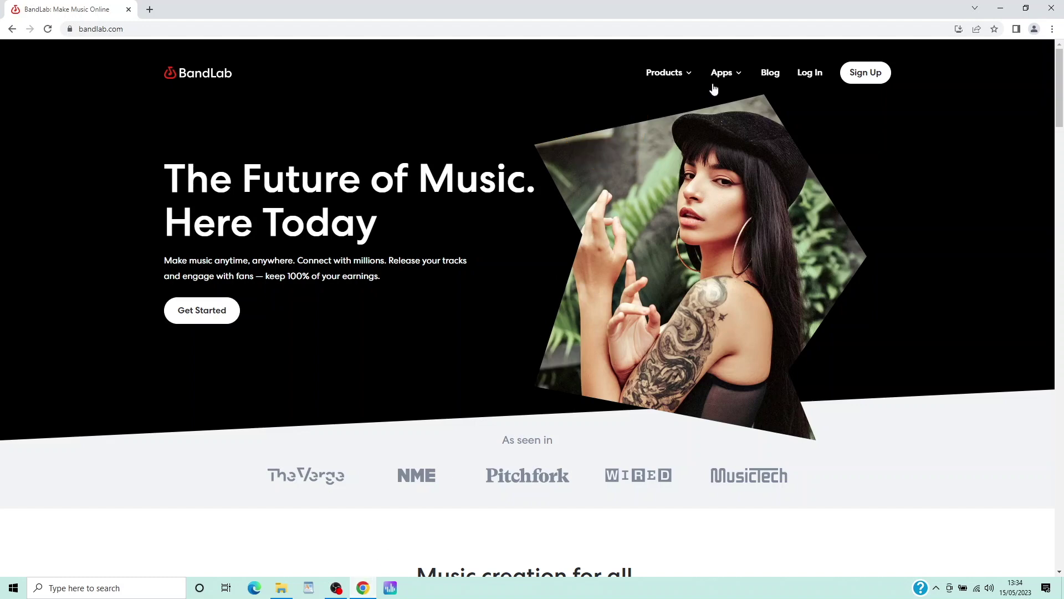
click(686, 77)
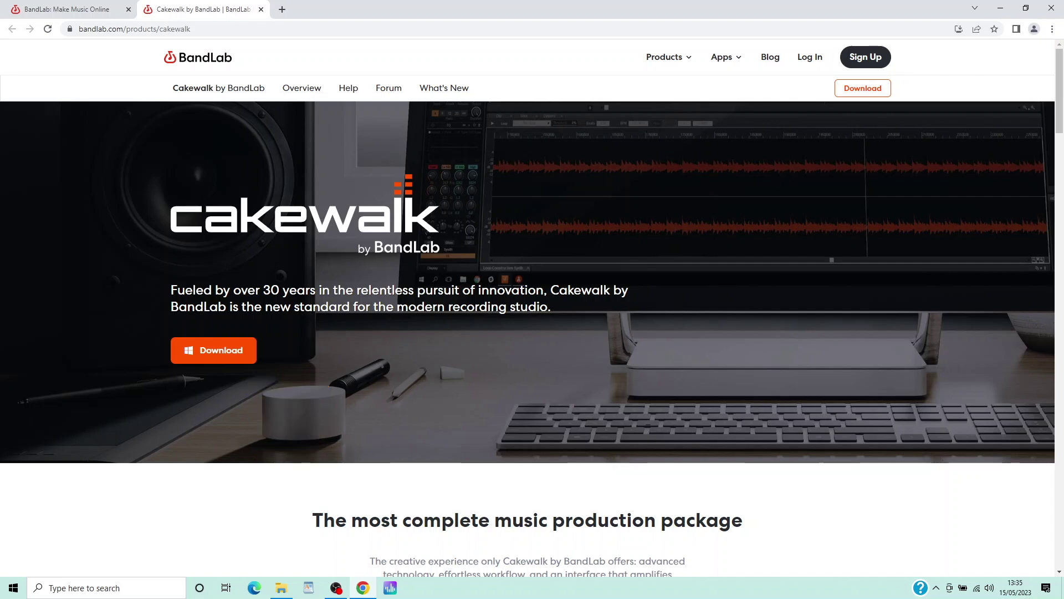
Download the standalone Cakewalk installer from the Cakewalk download section.
click(247, 350)
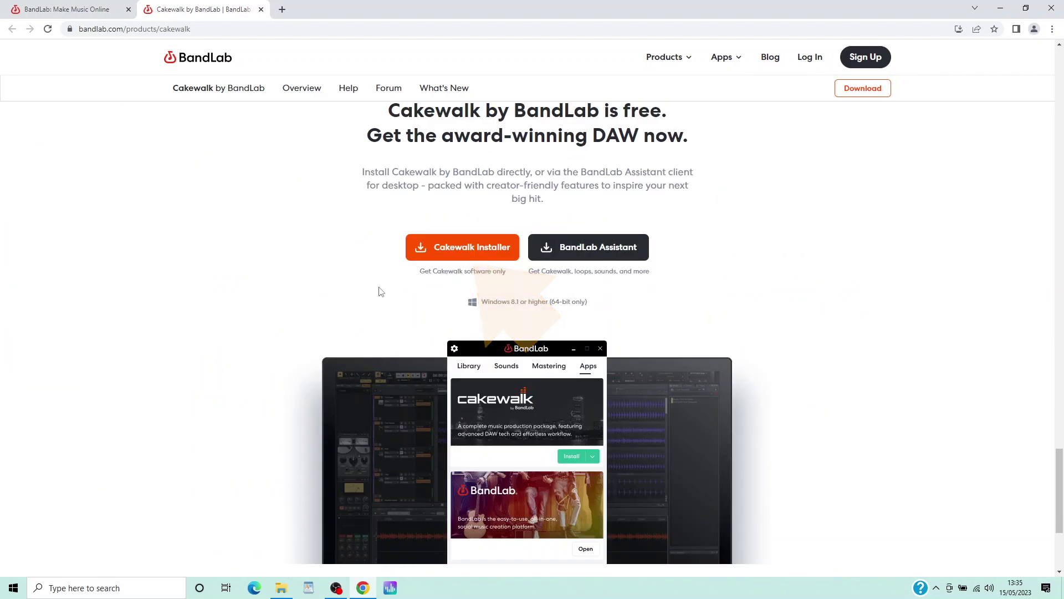
click(481, 254)
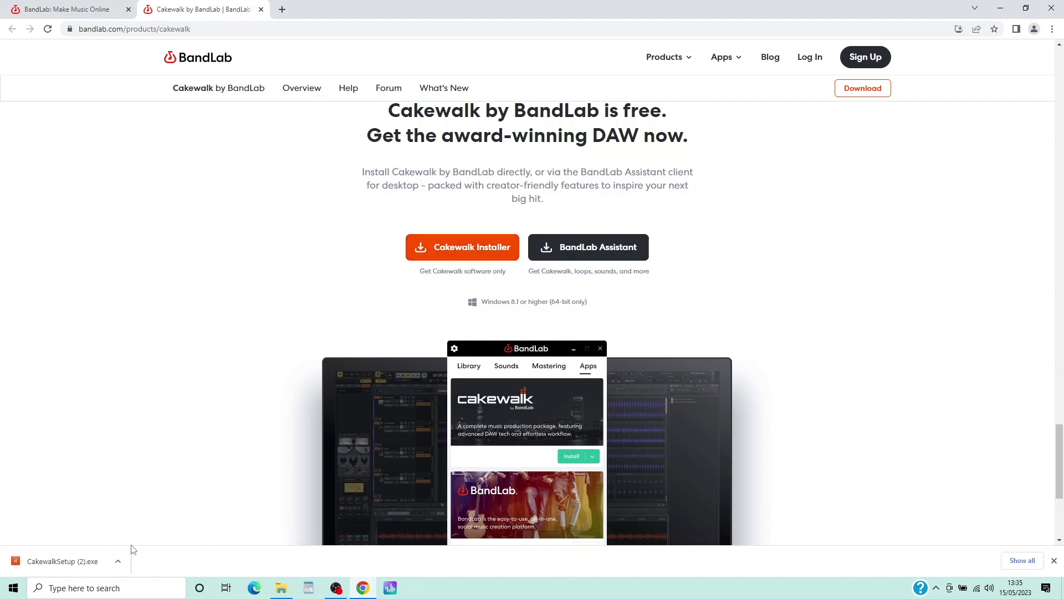
Run the downloaded CakewalkSetup (2).exe from Chrome's download shelf.
click(117, 562)
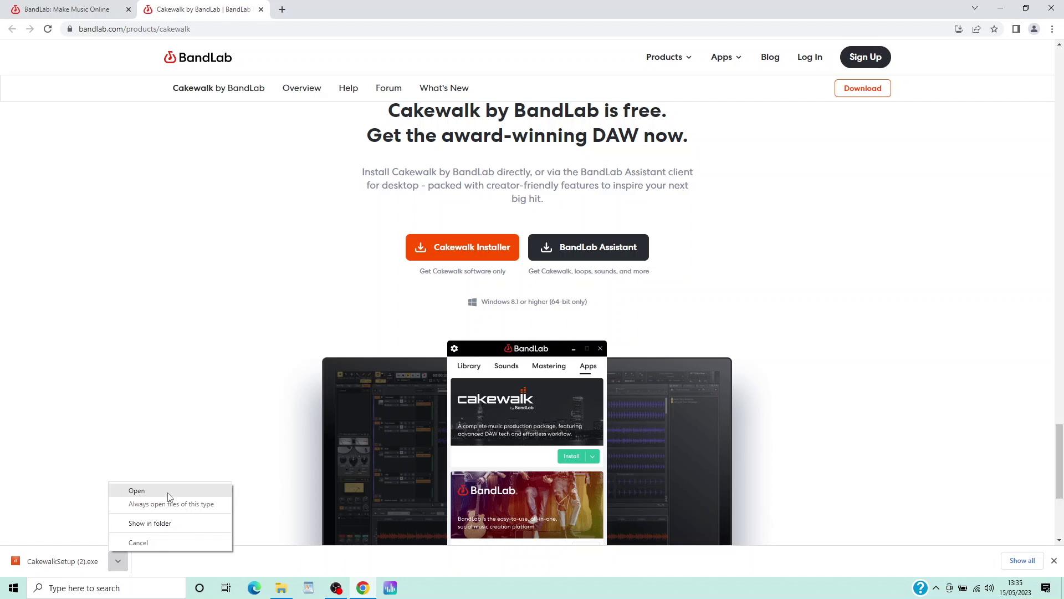
click(137, 490)
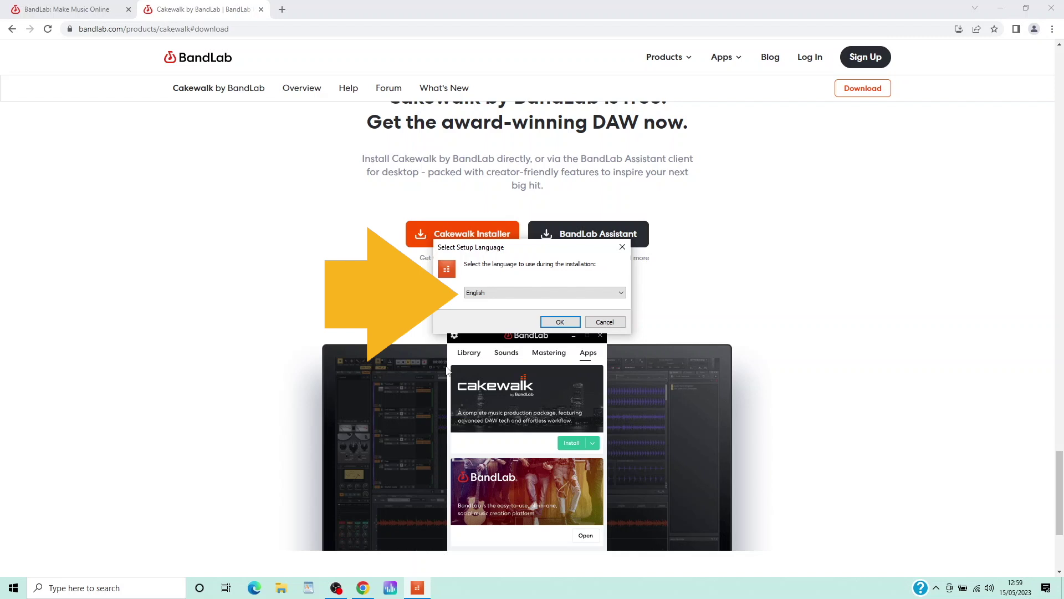
Choose English as the setup language and confirm it.
click(623, 293)
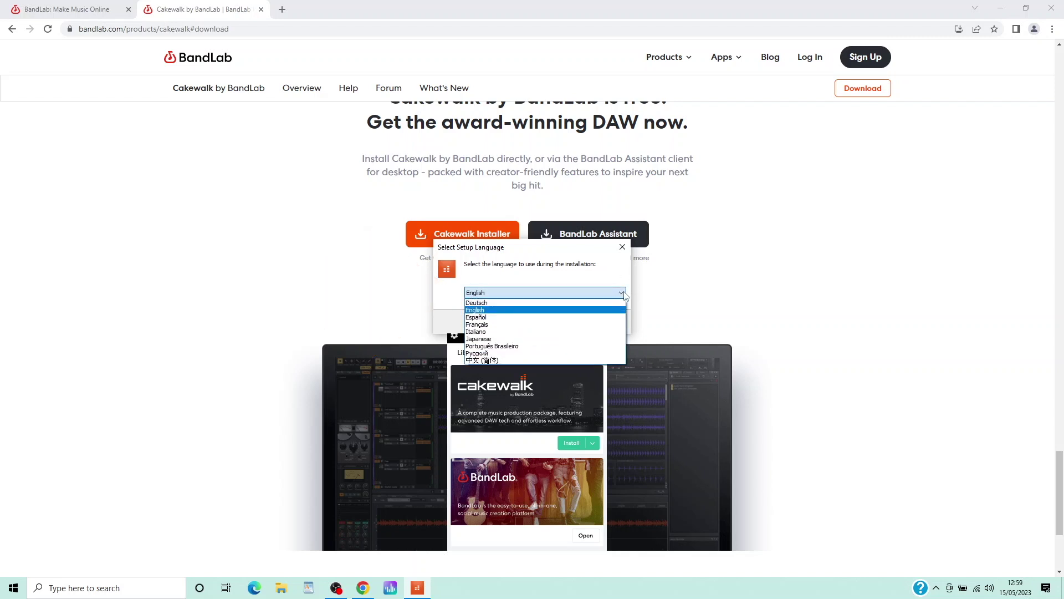
click(607, 311)
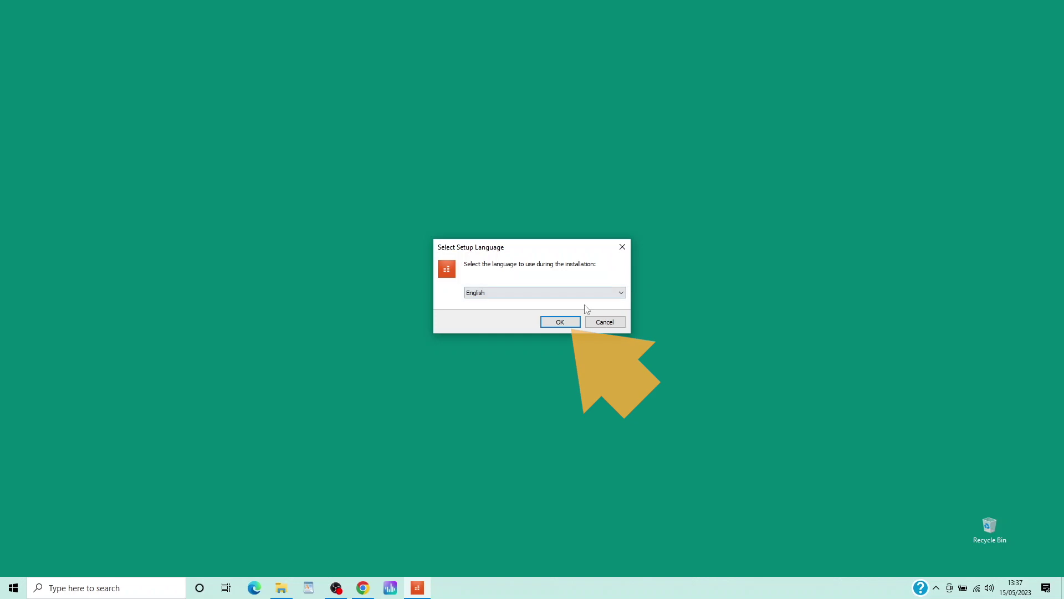
click(560, 321)
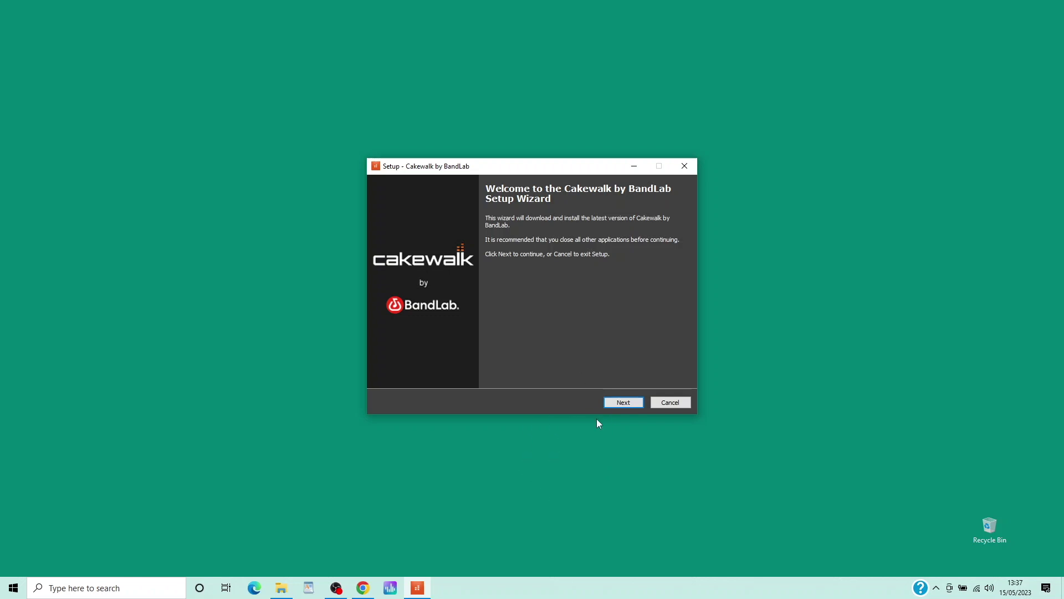
Keep the Studio Instruments, Drum Replacer, Melodyne, Theme Editor and Demo Projects add-ons and start installing.
click(625, 403)
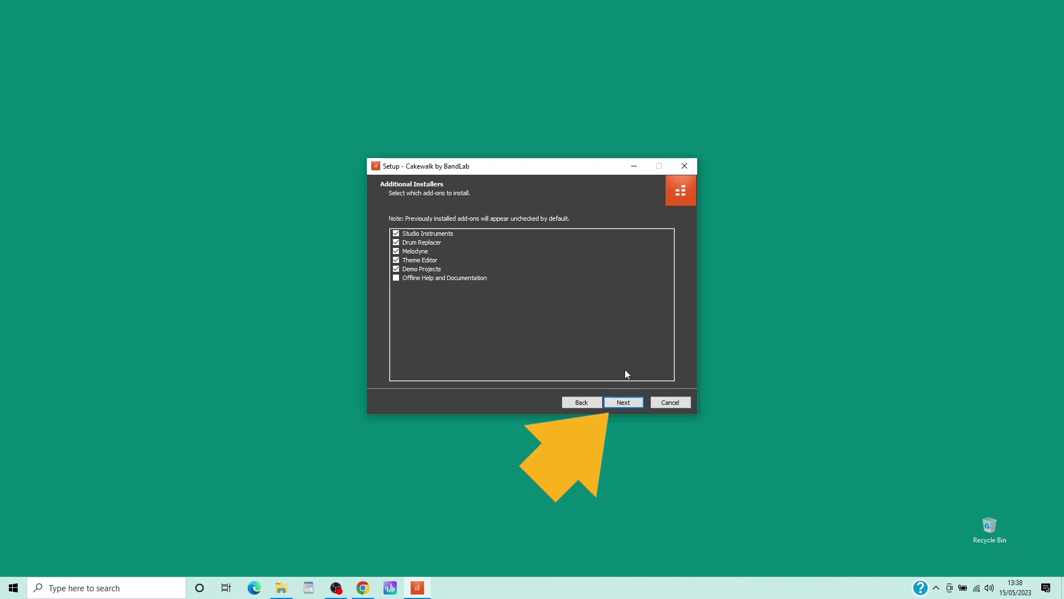
click(625, 402)
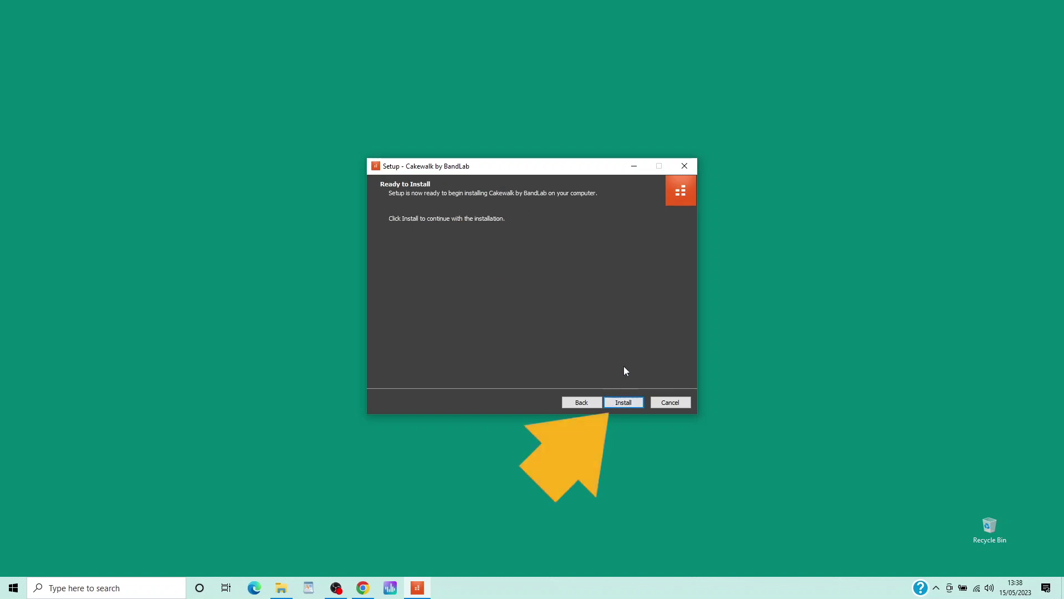
click(623, 403)
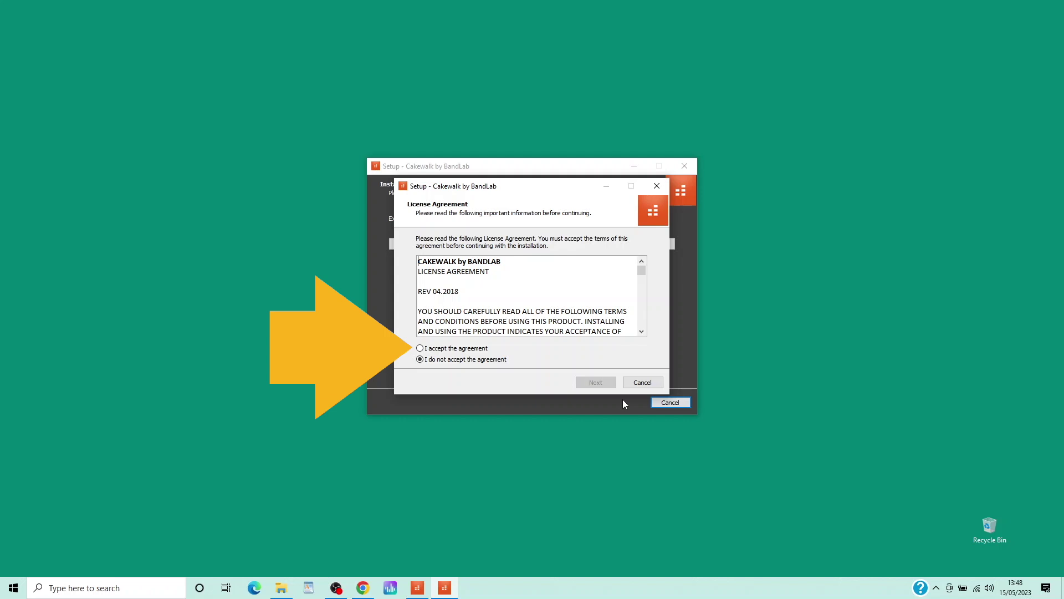
Accept the licence, keep the Basic installation and default VST folder, and install.
click(421, 349)
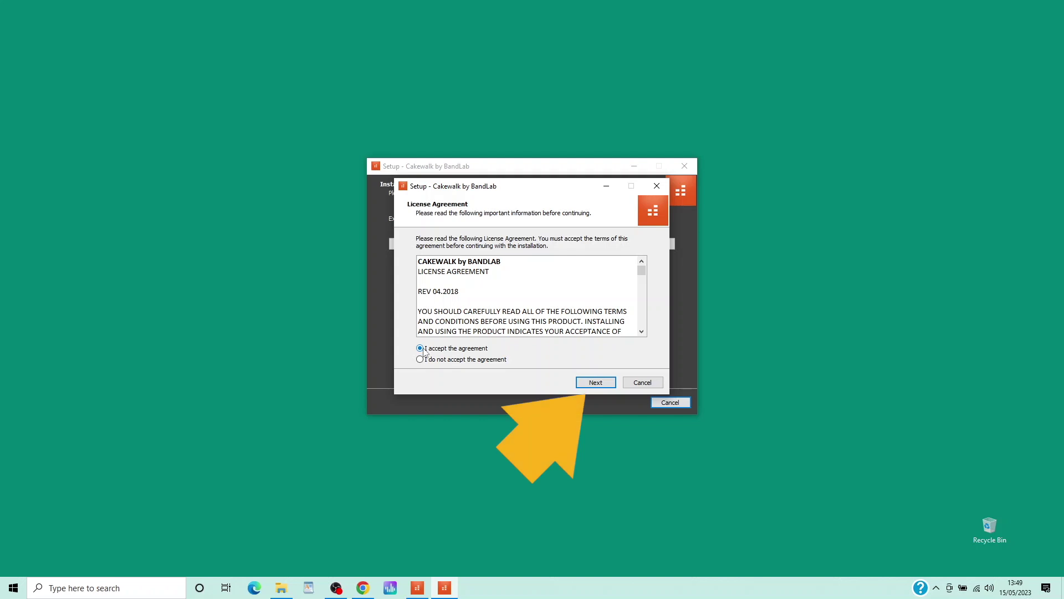
click(595, 383)
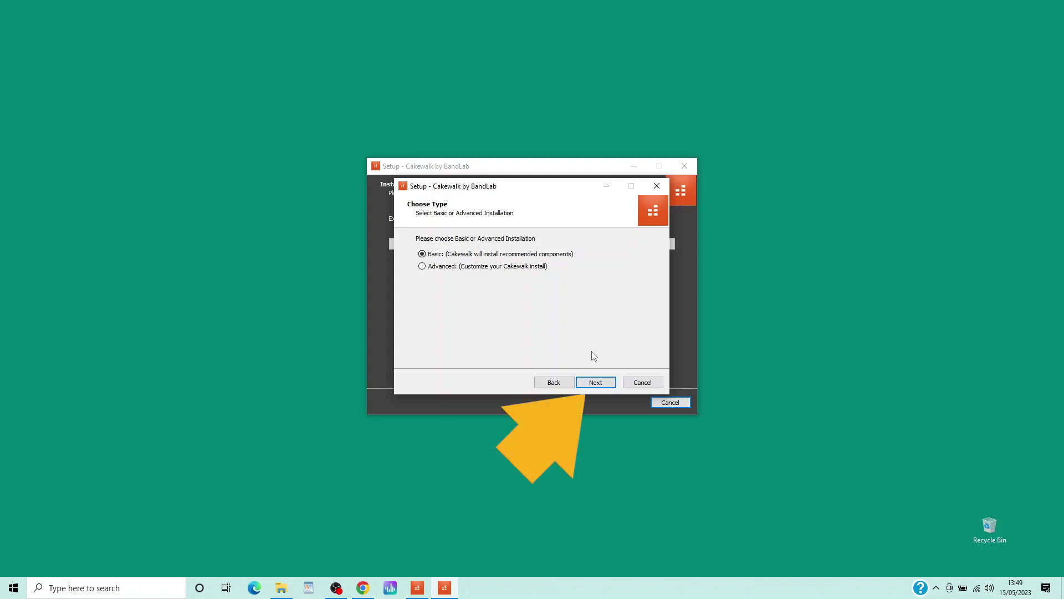
click(596, 384)
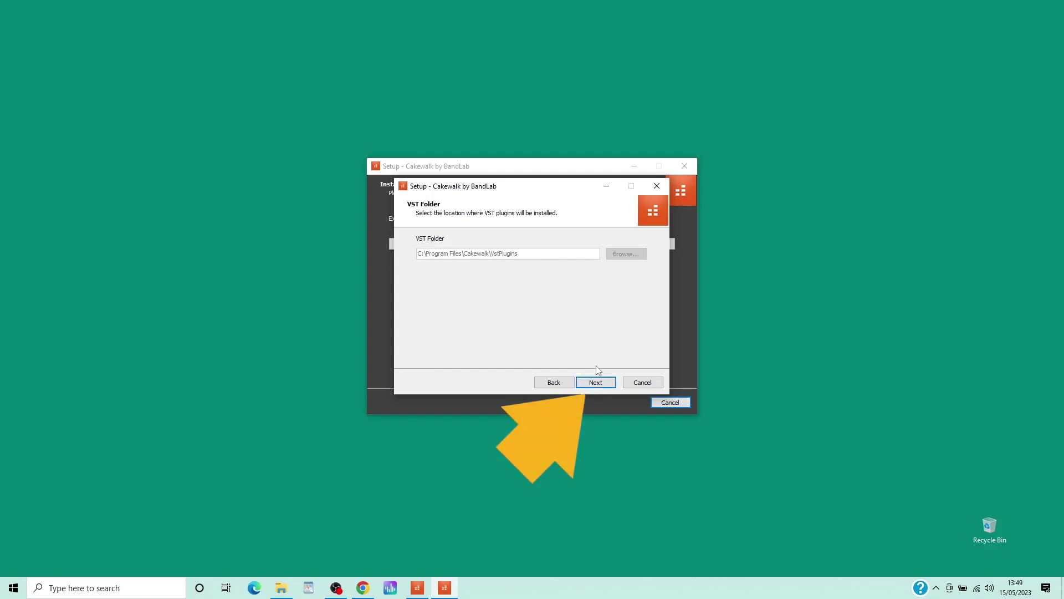
click(598, 384)
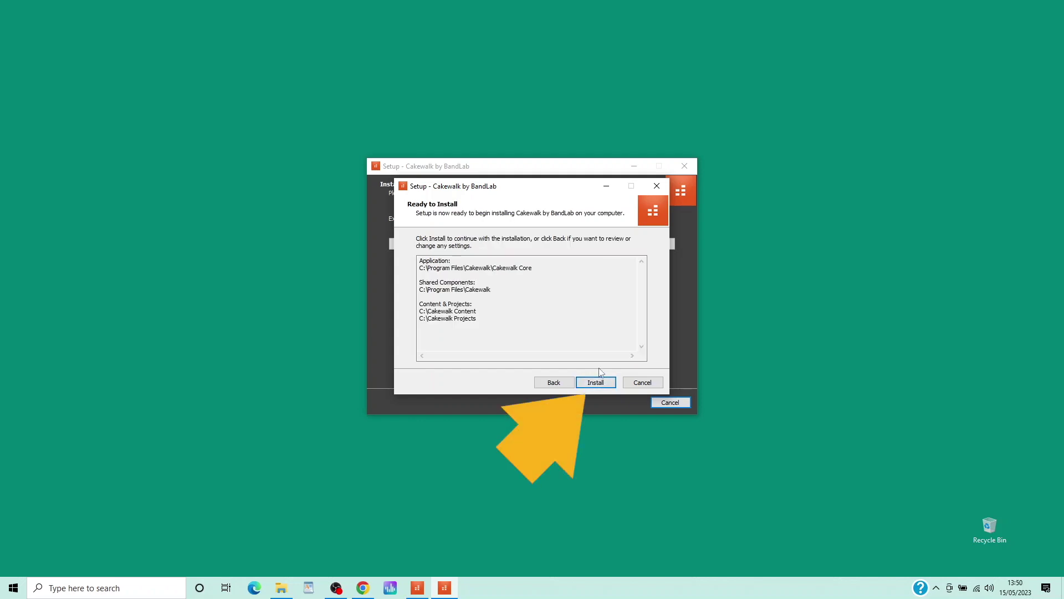
click(601, 385)
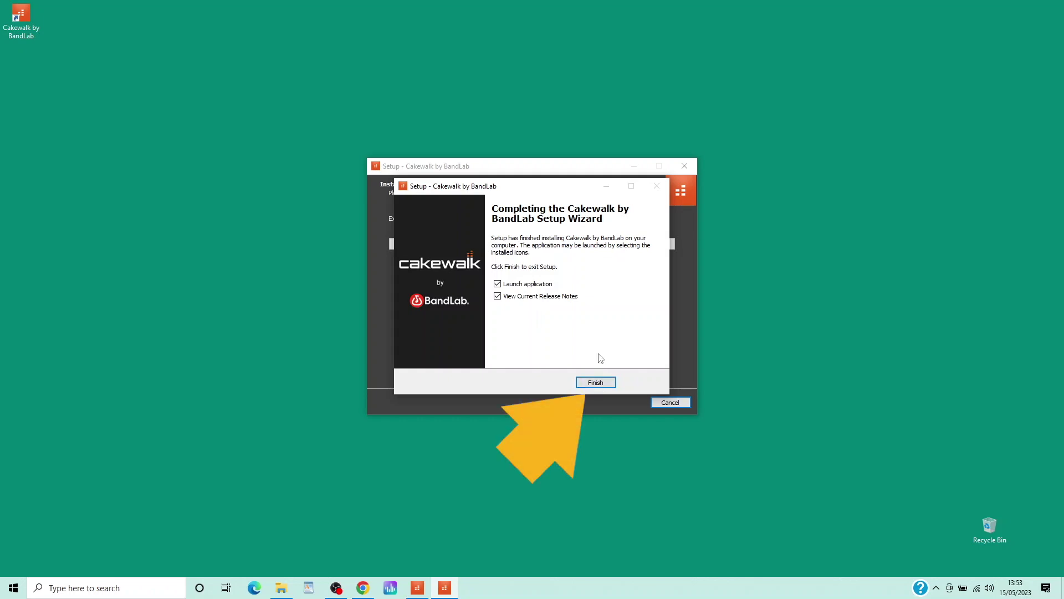
Finish setup with Launch application checked so Cakewalk starts.
click(596, 383)
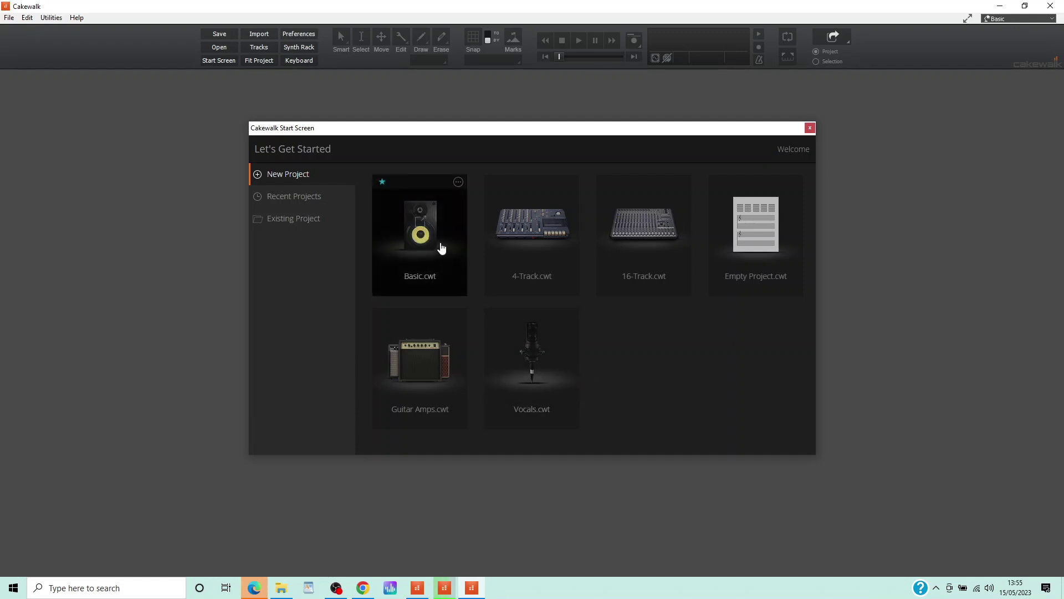
Create a new project from the Basic.cwt template, then close Cakewalk.
click(425, 235)
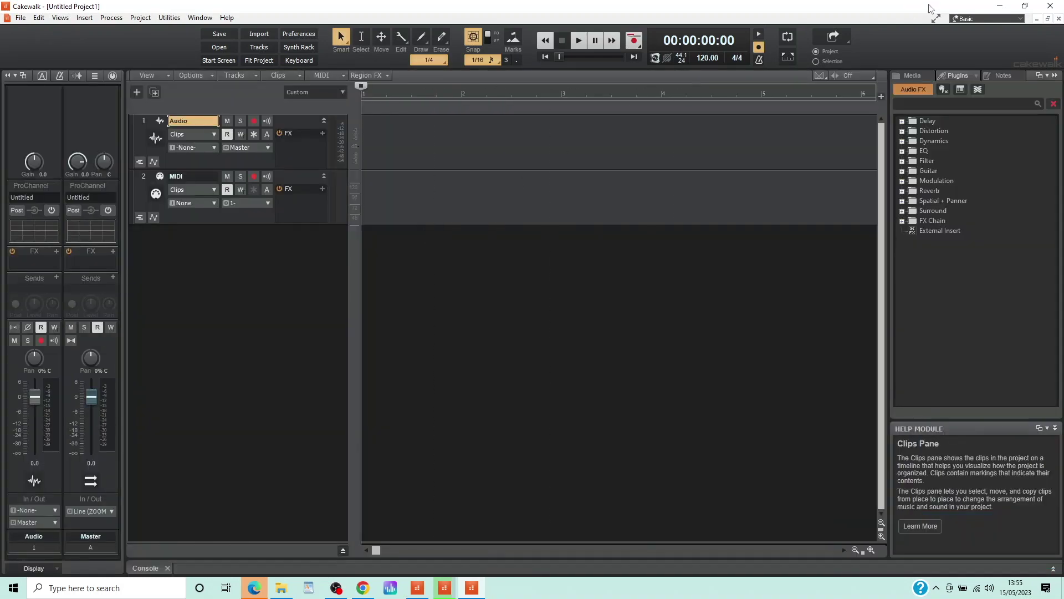
click(1051, 6)
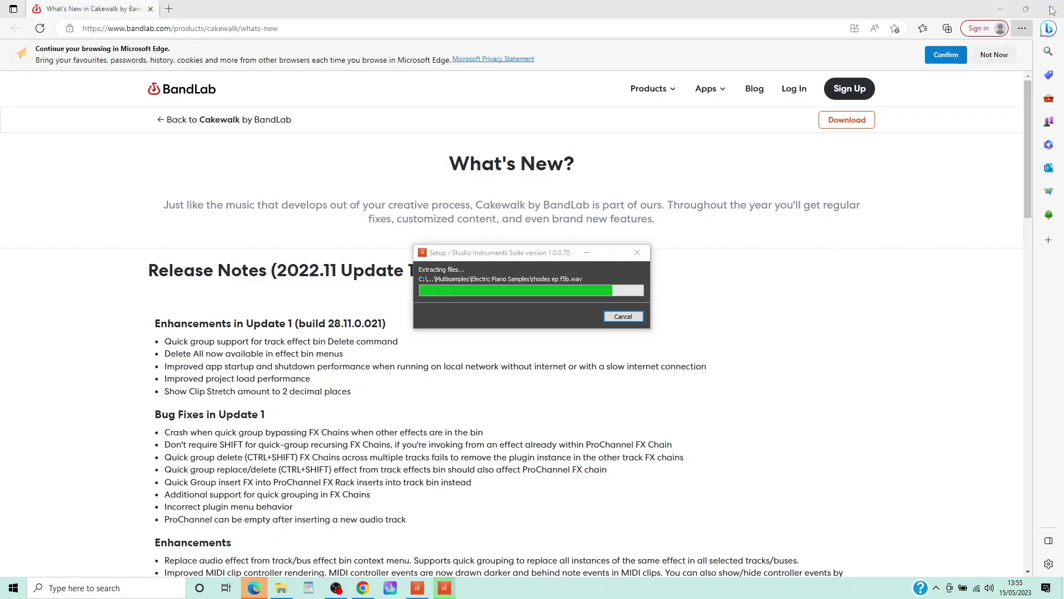
Close the Edge window showing Cakewalk's What's New release notes.
click(1051, 8)
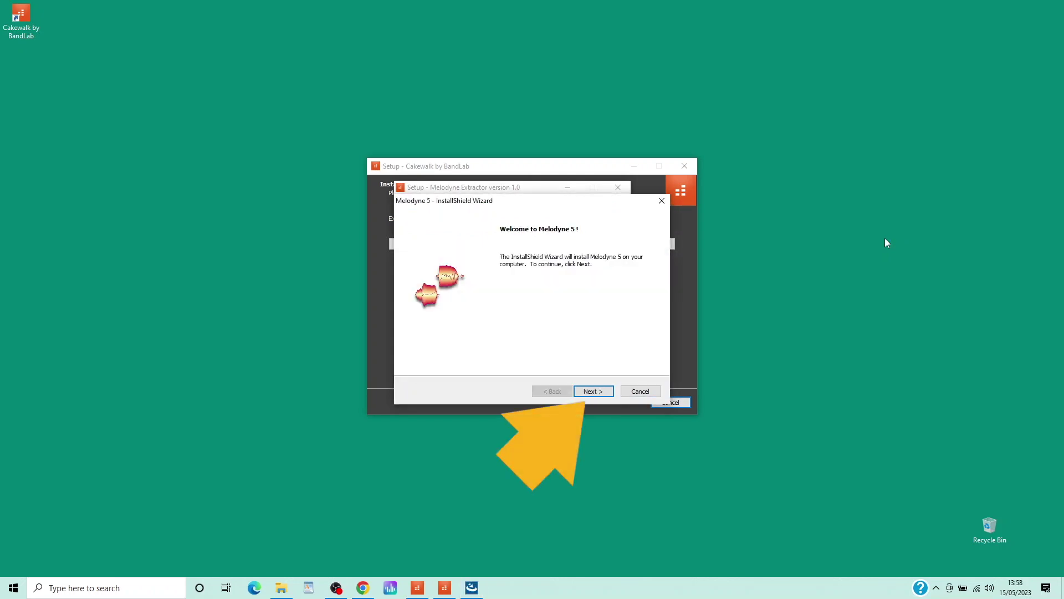
Accept the Melodyne licence terms, install Melodyne 5, and finish its setup wizard.
click(596, 395)
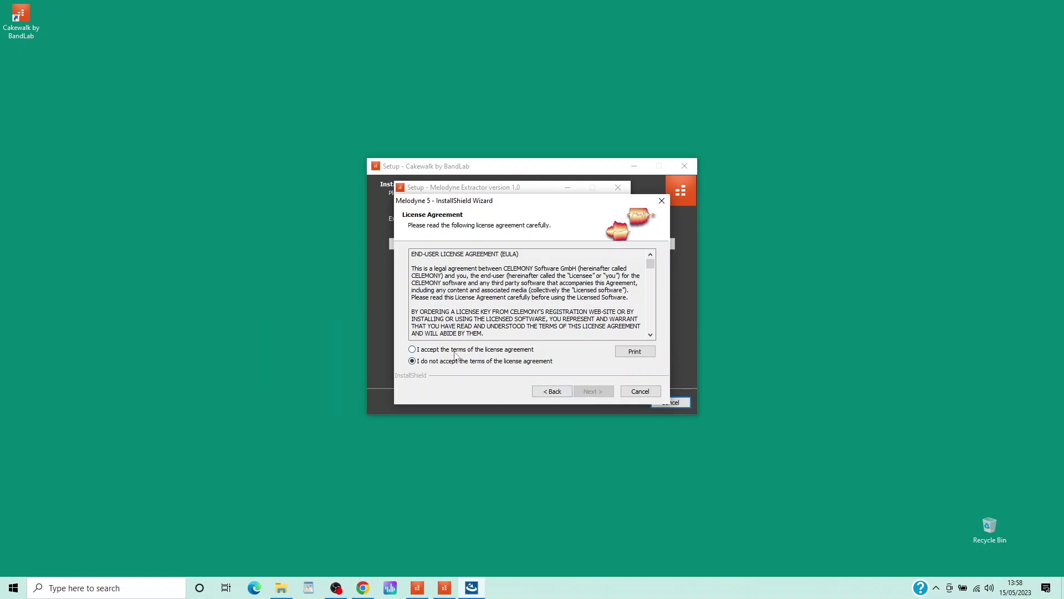
click(413, 350)
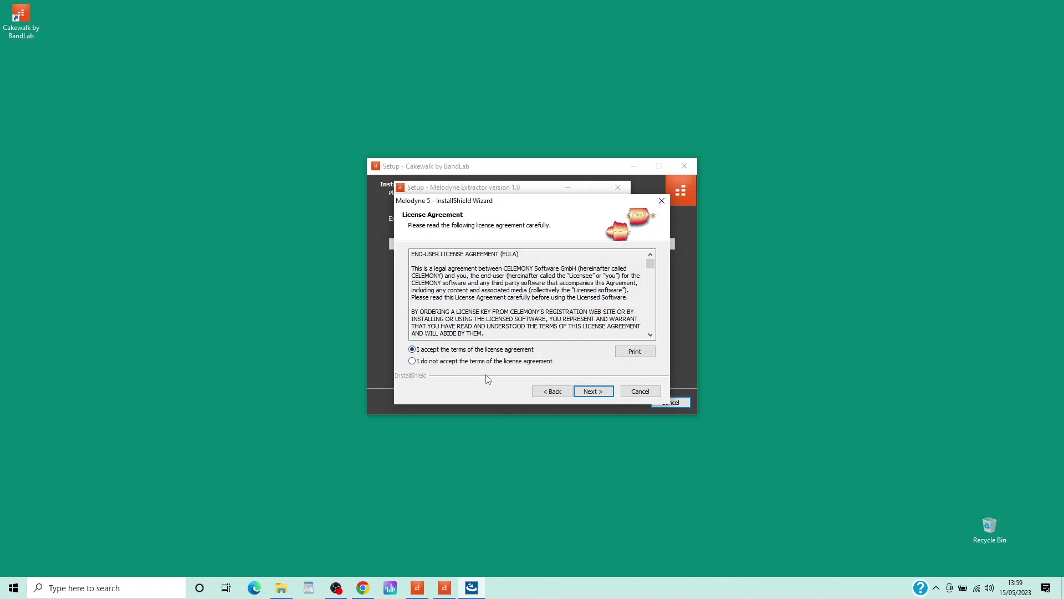
click(588, 391)
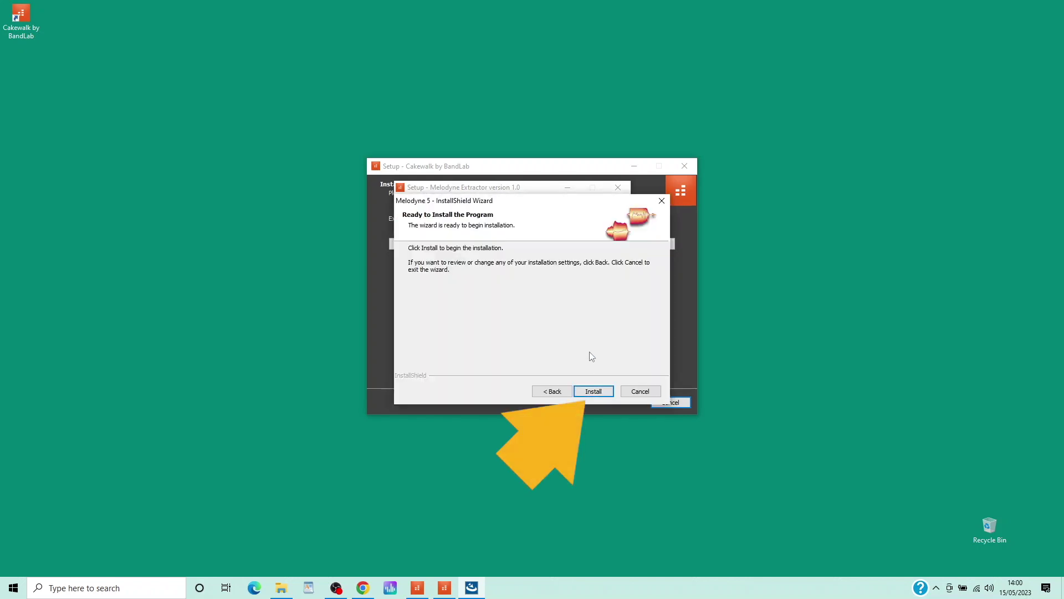
click(594, 392)
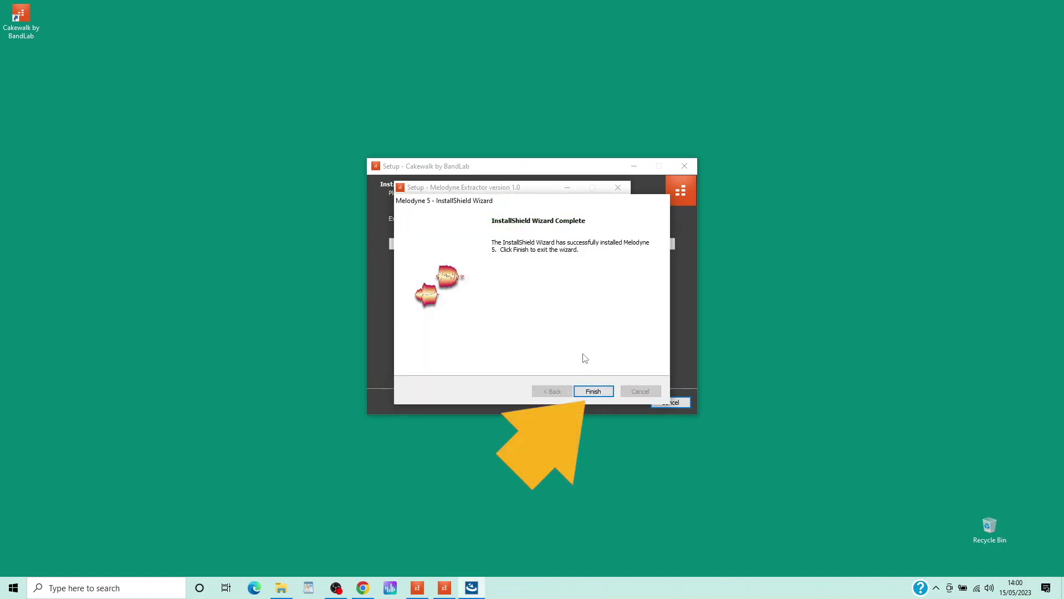
click(591, 391)
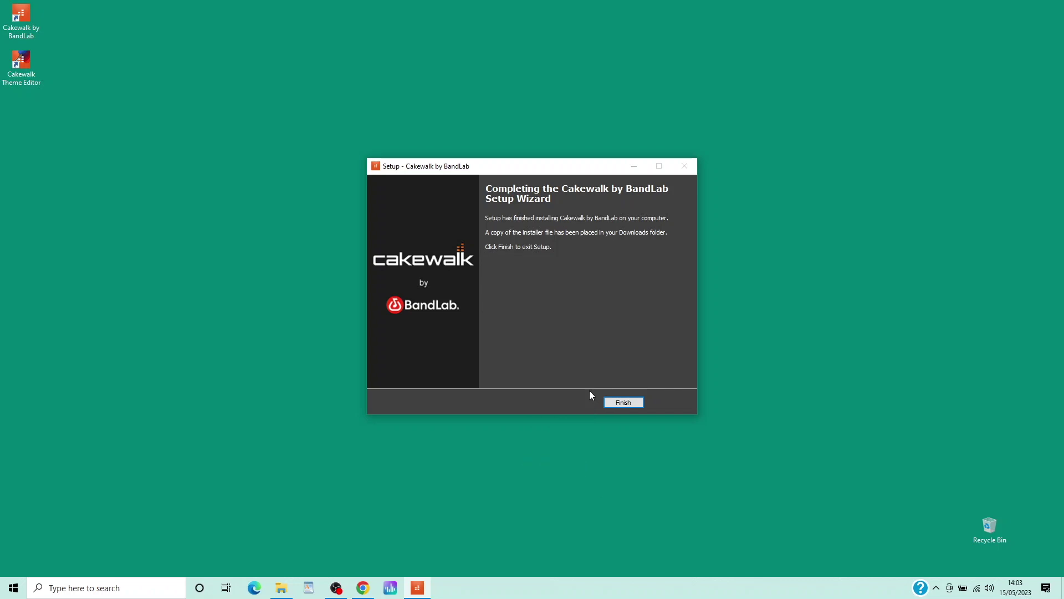
Finish the Cakewalk by BandLab setup, leaving Cakewalk and Theme Editor desktop shortcuts.
click(622, 403)
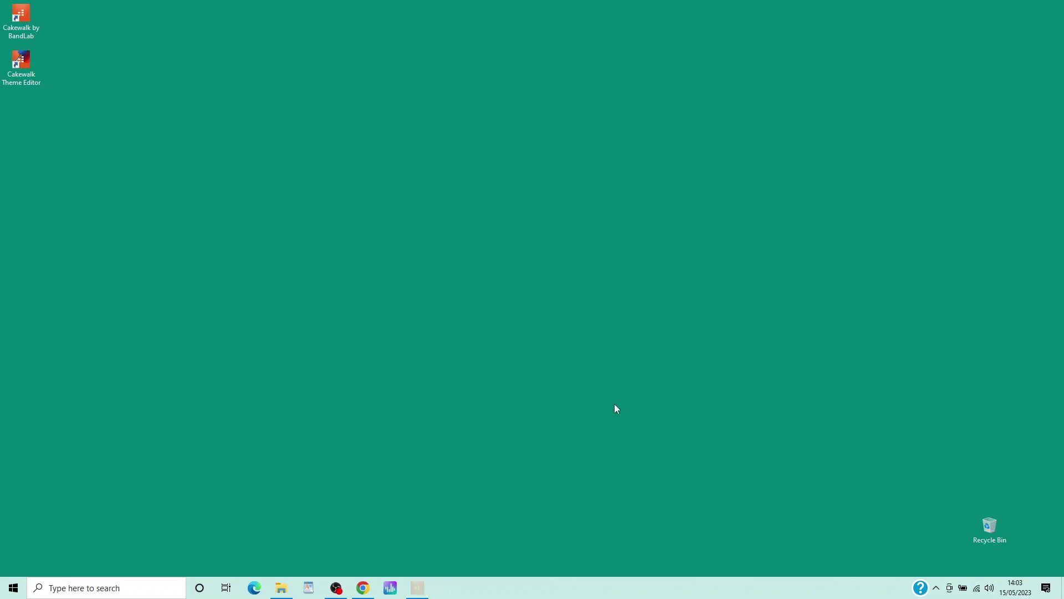